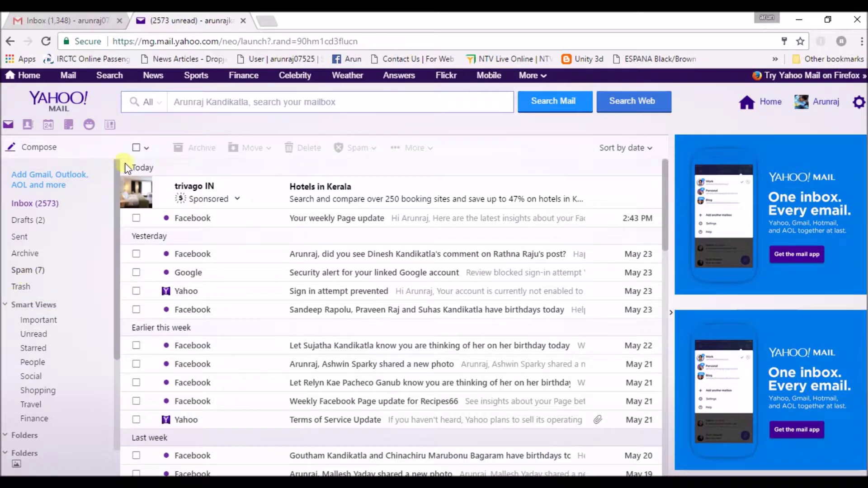
- Select all inbox messages and start a delete, then cancel it and clear the selection
{"action": "left_click", "coordinate": [151, 150]}
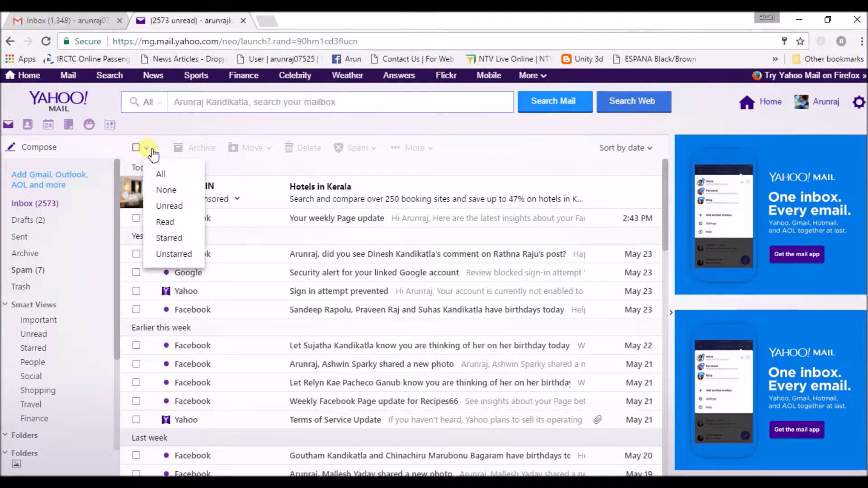
{"action": "left_click", "coordinate": [171, 176]}
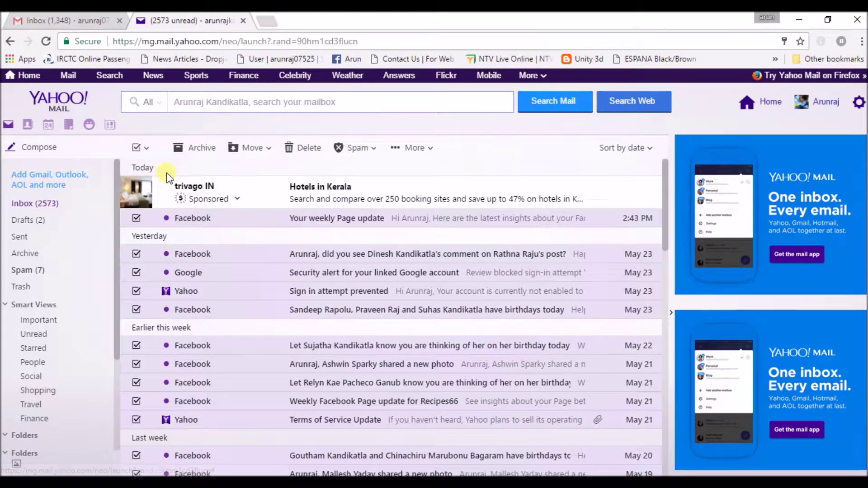
{"action": "left_click", "coordinate": [296, 156]}
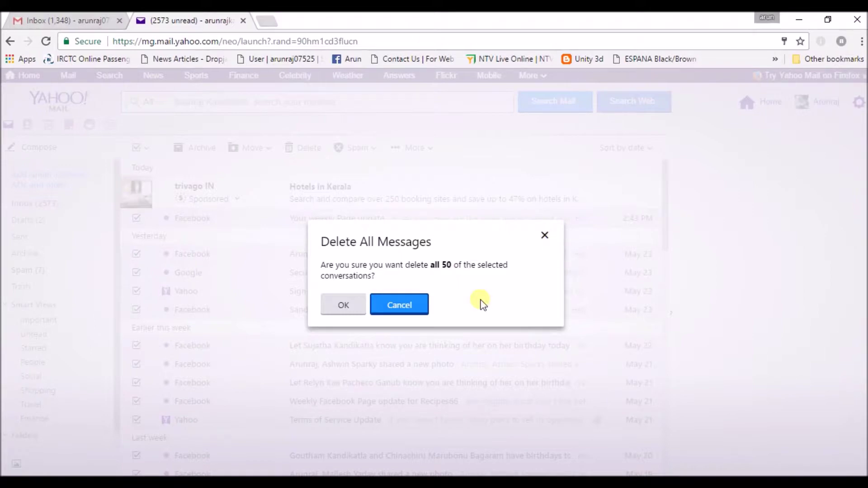
{"action": "left_click", "coordinate": [427, 306]}
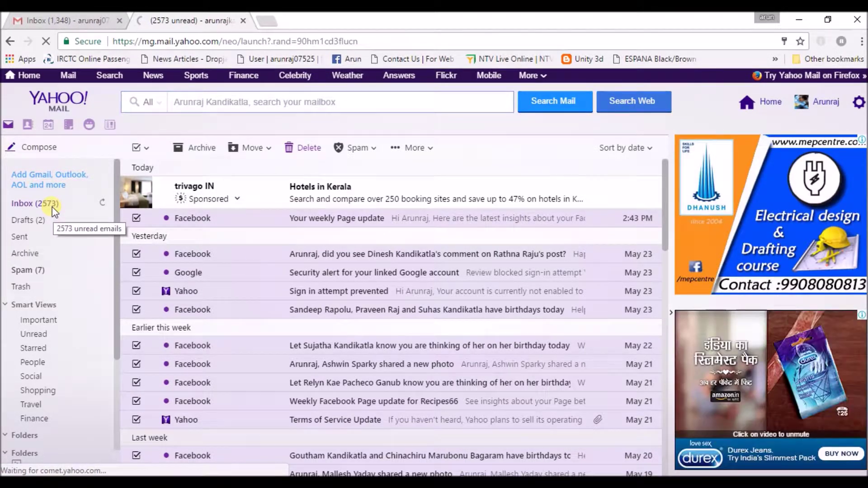
{"action": "left_click", "coordinate": [136, 148]}
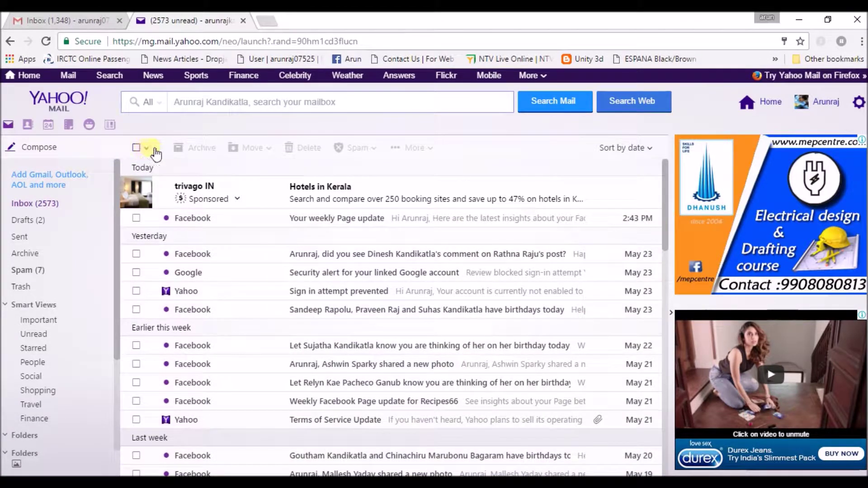
- Select all messages again, then dismiss the delete confirmation and deselect everything
{"action": "left_click", "coordinate": [148, 148]}
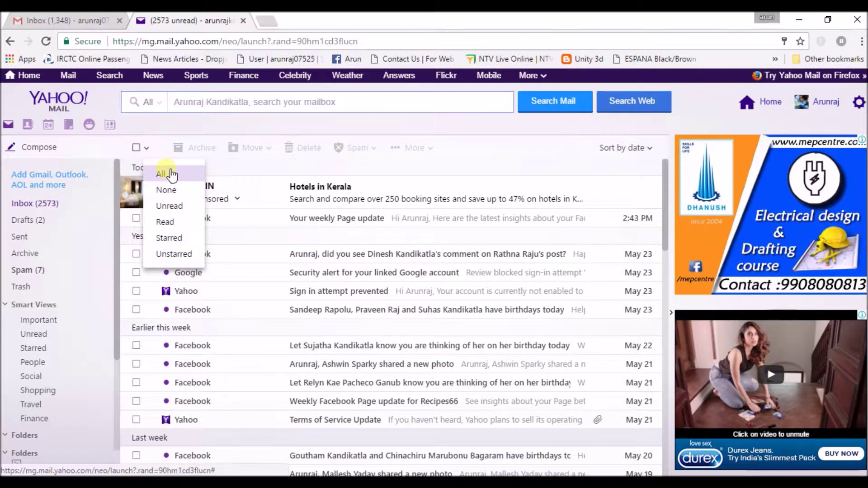
{"action": "left_click", "coordinate": [166, 171]}
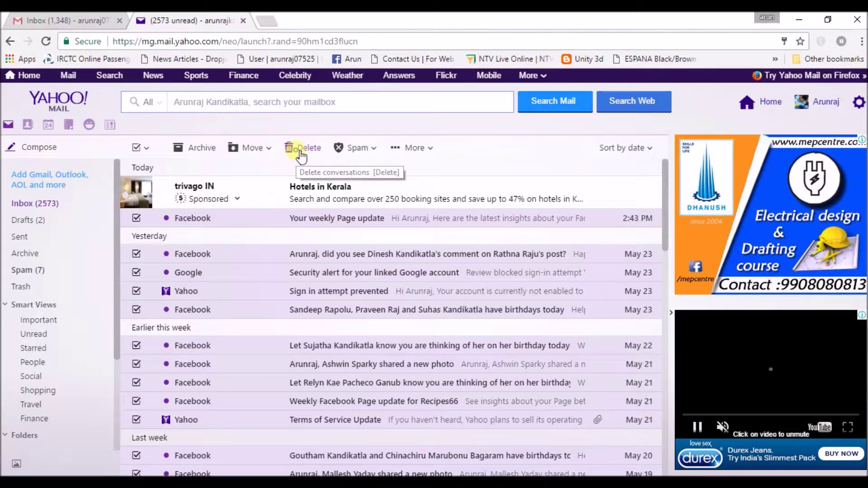
{"action": "left_click", "coordinate": [300, 156]}
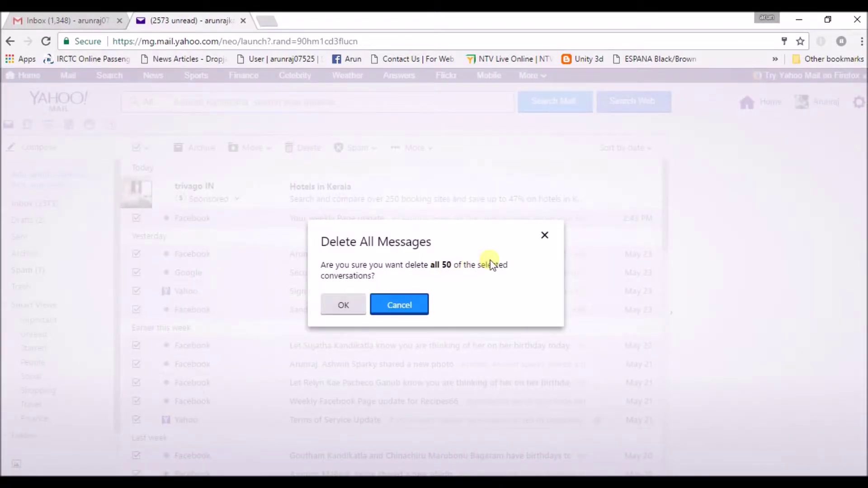
{"action": "left_click", "coordinate": [544, 235]}
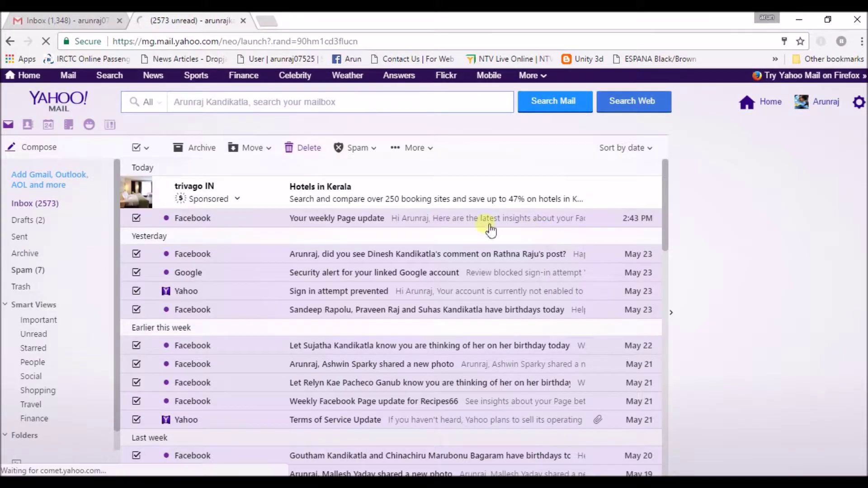
{"action": "left_click", "coordinate": [136, 148]}
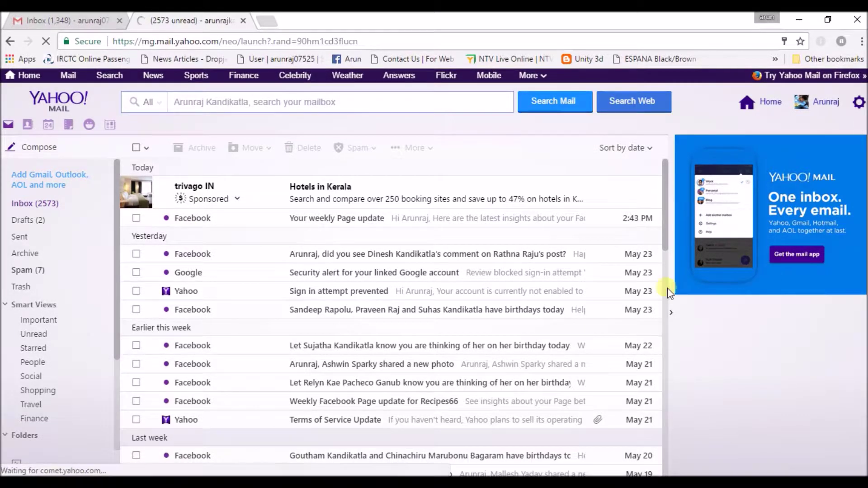
- Scroll down the inbox list until older messages back to March 2011 load
{"action": "mouse_move", "coordinate": [610, 254]}
{"action": "mouse_move", "coordinate": [662, 236]}
{"action": "left_mouse_down"}
{"action": "mouse_move", "coordinate": [663, 328]}
{"action": "mouse_move", "coordinate": [677, 396]}
{"action": "mouse_move", "coordinate": [667, 448]}
{"action": "left_mouse_up"}
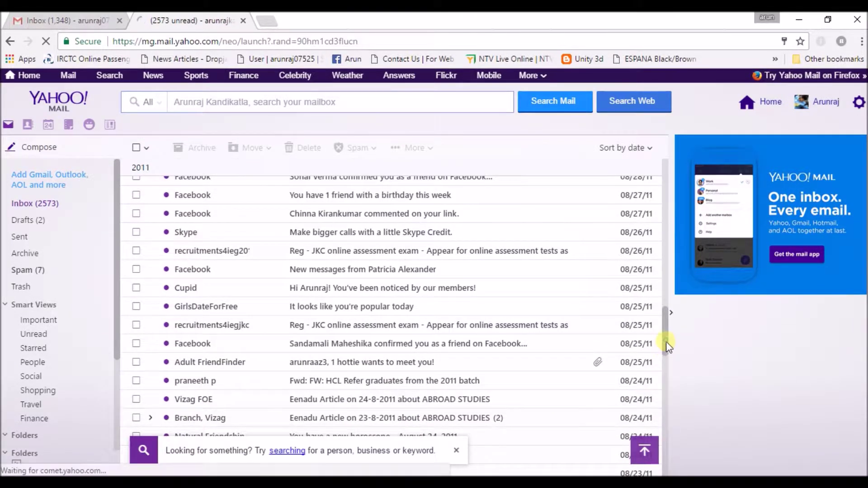
{"action": "left_click_drag", "start_coordinate": [665, 340], "coordinate": [667, 440]}
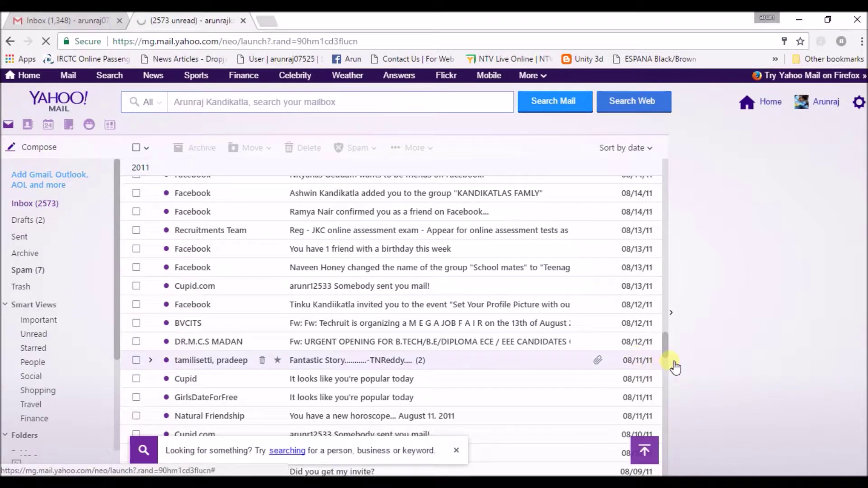
{"action": "left_click_drag", "start_coordinate": [666, 348], "coordinate": [677, 460]}
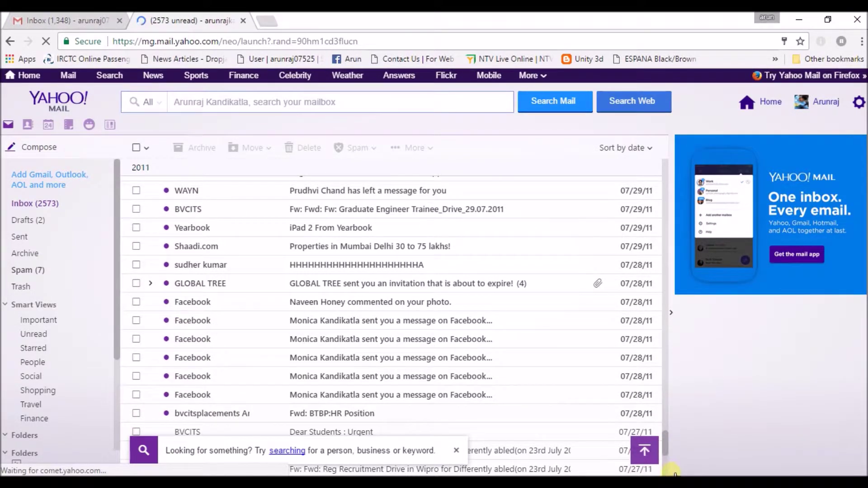
{"action": "scroll", "coordinate": [664, 429], "scroll_direction": "down", "scroll_amount": 5}
{"action": "scroll", "coordinate": [663, 389], "scroll_direction": "down", "scroll_amount": 3}
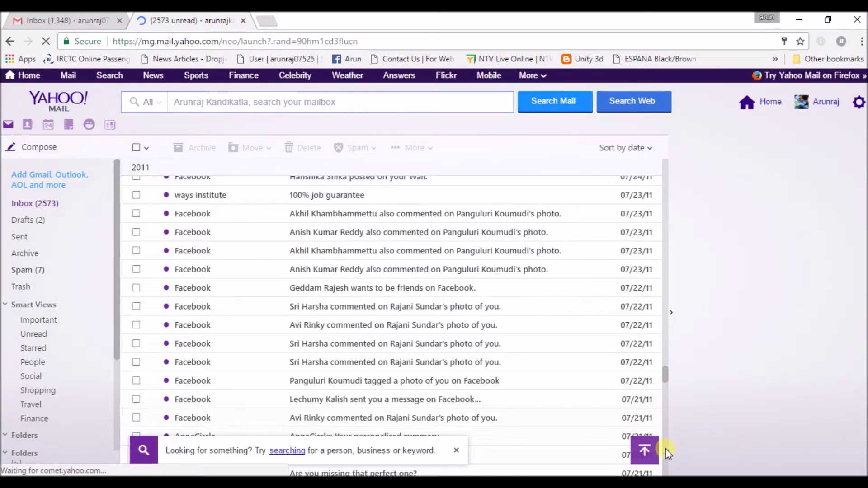
{"action": "scroll", "coordinate": [663, 379], "scroll_direction": "down", "scroll_amount": 5}
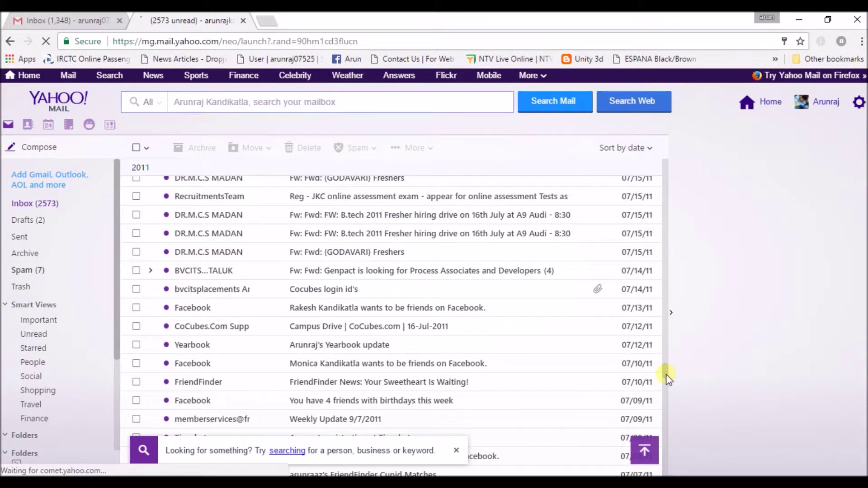
{"action": "scroll", "coordinate": [663, 432], "scroll_direction": "down", "scroll_amount": 5}
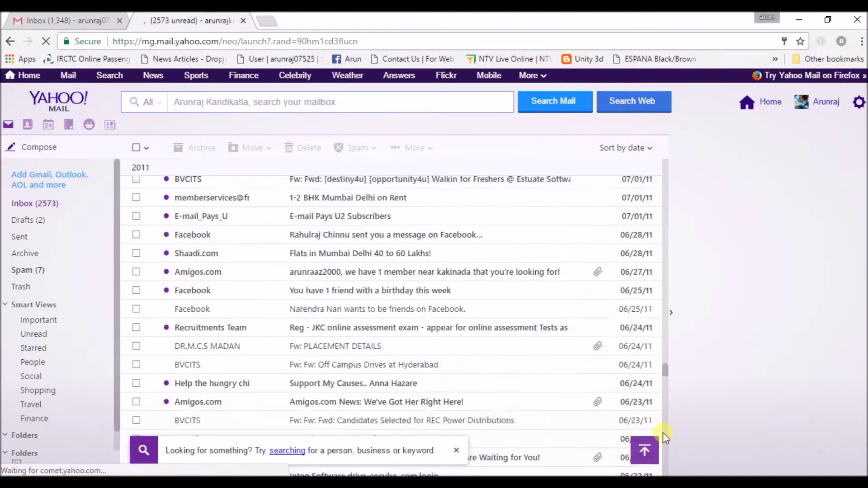
{"action": "scroll", "coordinate": [667, 407], "scroll_direction": "down", "scroll_amount": 5}
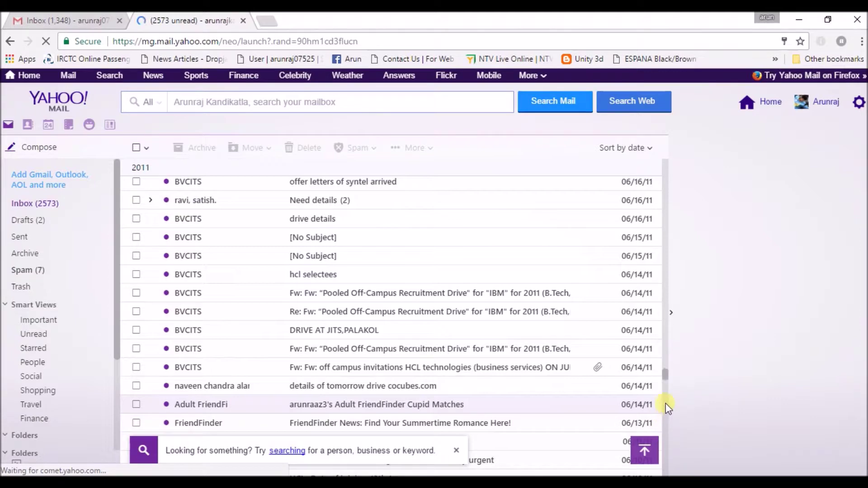
{"action": "scroll", "coordinate": [666, 377], "scroll_direction": "down", "scroll_amount": 3}
{"action": "scroll", "coordinate": [664, 398], "scroll_direction": "down", "scroll_amount": 3}
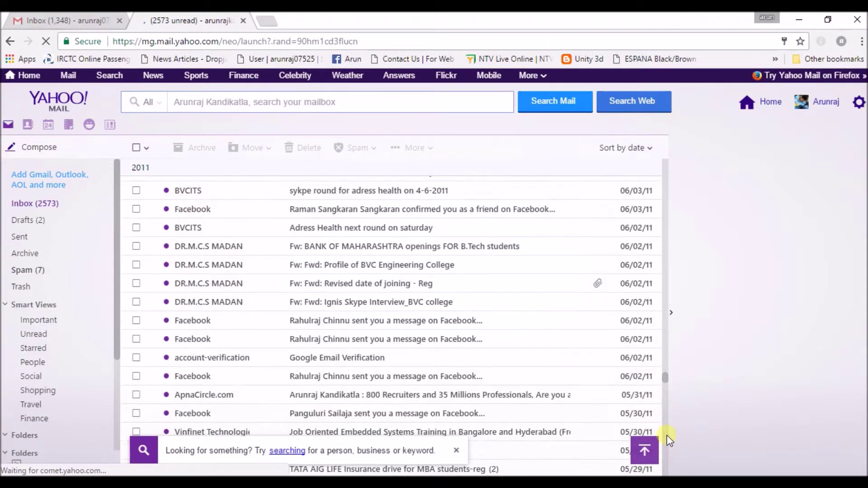
{"action": "scroll", "coordinate": [665, 407], "scroll_direction": "down", "scroll_amount": 3}
{"action": "scroll", "coordinate": [668, 425], "scroll_direction": "down", "scroll_amount": 2}
{"action": "scroll", "coordinate": [668, 439], "scroll_direction": "down", "scroll_amount": 5}
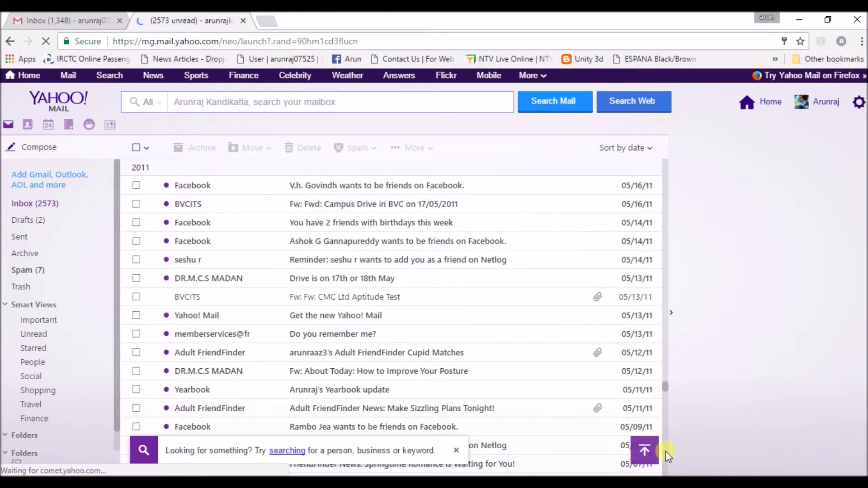
{"action": "scroll", "coordinate": [665, 388], "scroll_direction": "down", "scroll_amount": 3}
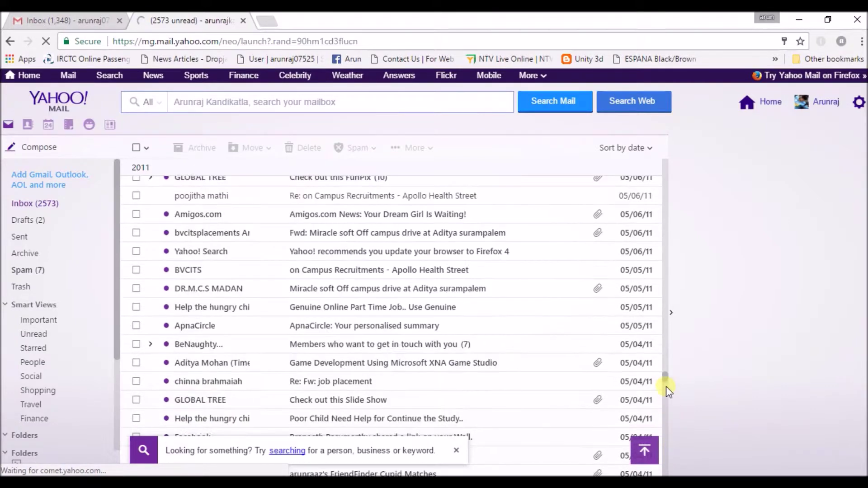
{"action": "scroll", "coordinate": [666, 382], "scroll_direction": "down", "scroll_amount": 3}
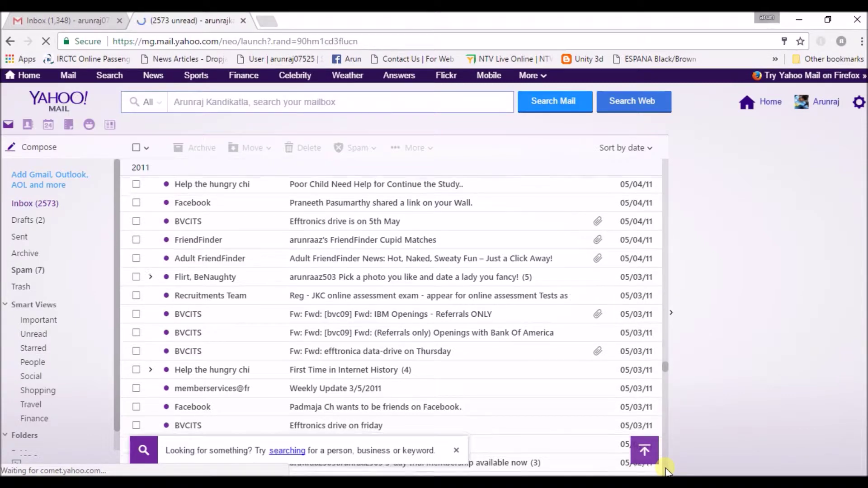
{"action": "scroll", "coordinate": [666, 452], "scroll_direction": "down", "scroll_amount": 6}
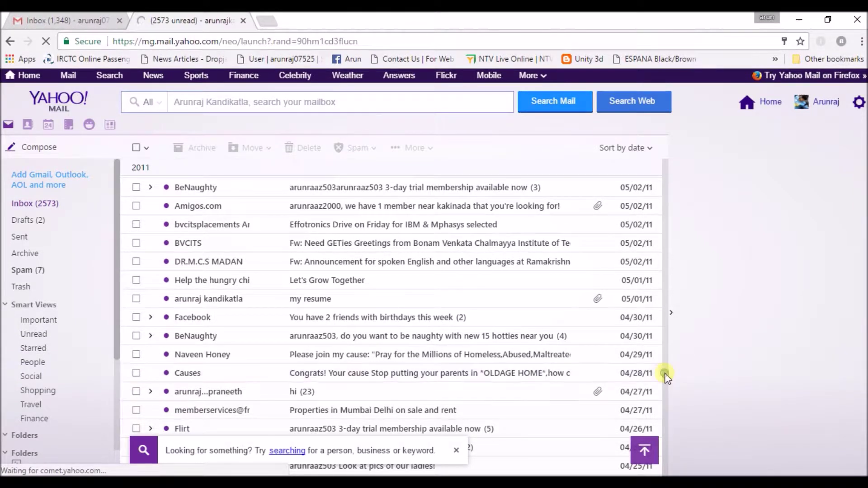
{"action": "scroll", "coordinate": [666, 463], "scroll_direction": "down", "scroll_amount": 5}
{"action": "scroll", "coordinate": [666, 462], "scroll_direction": "down", "scroll_amount": 10}
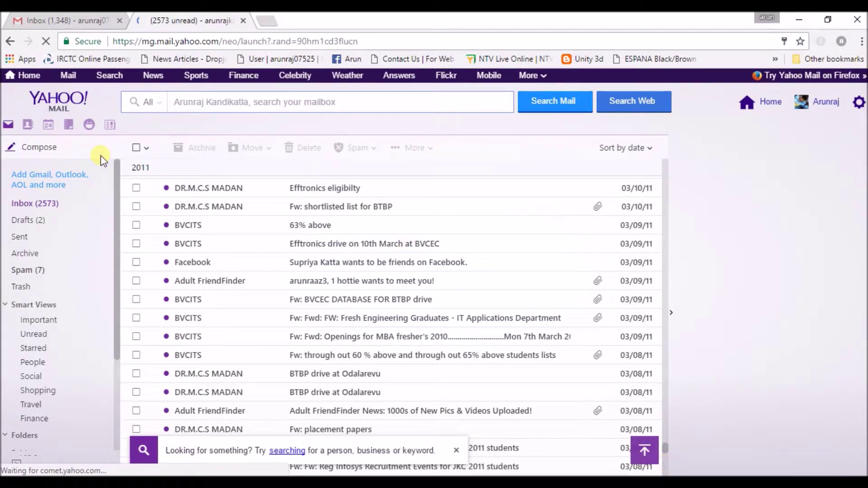
- Select all 750 loaded conversations, then cancel their deletion, keeping 2573 messages
{"action": "left_click", "coordinate": [146, 148]}
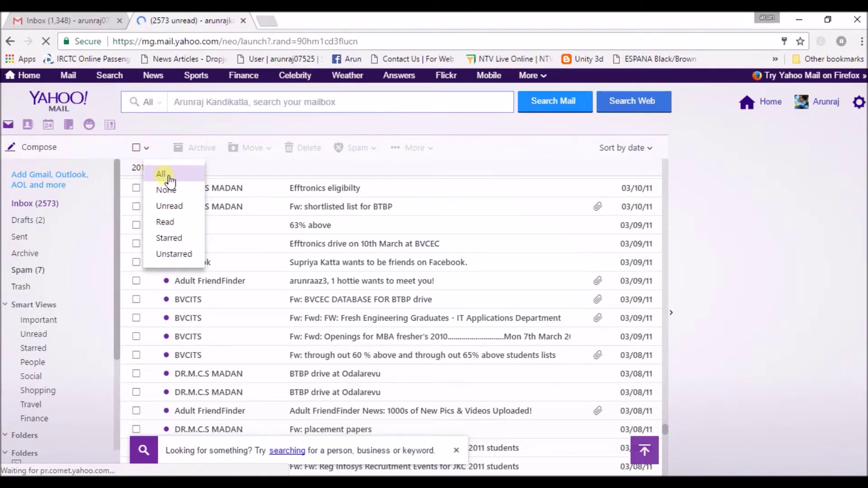
{"action": "left_click", "coordinate": [168, 177]}
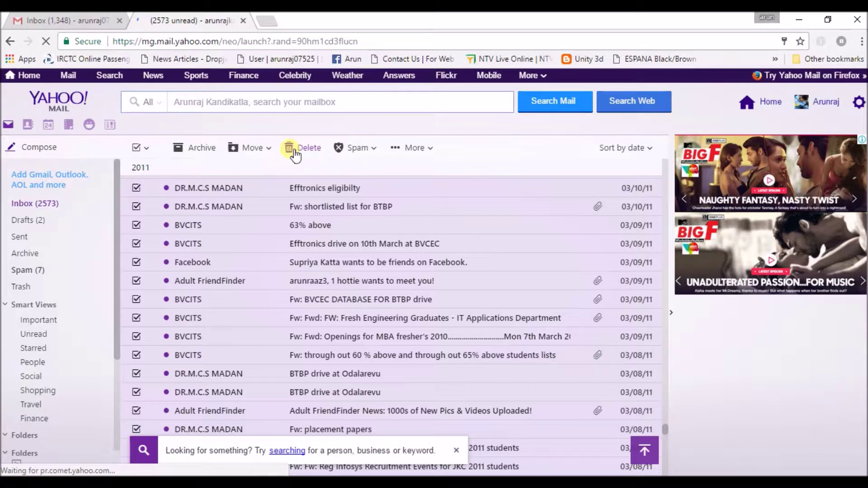
{"action": "left_click", "coordinate": [292, 152]}
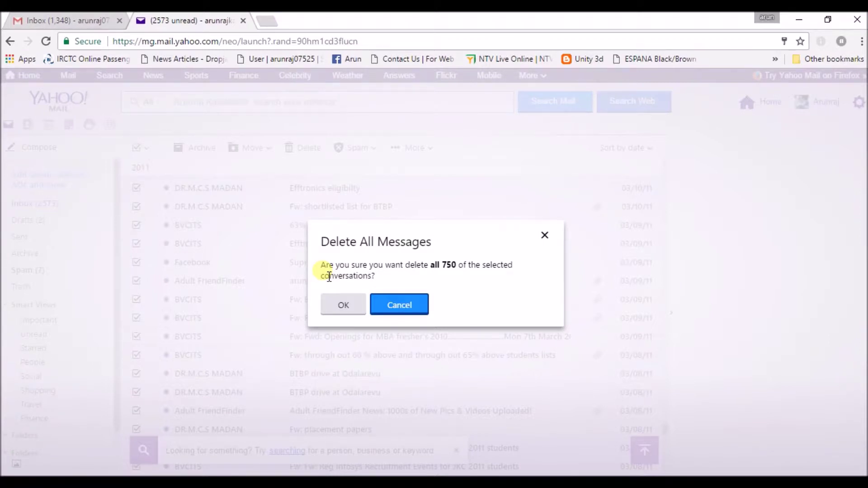
{"action": "left_click", "coordinate": [406, 306]}
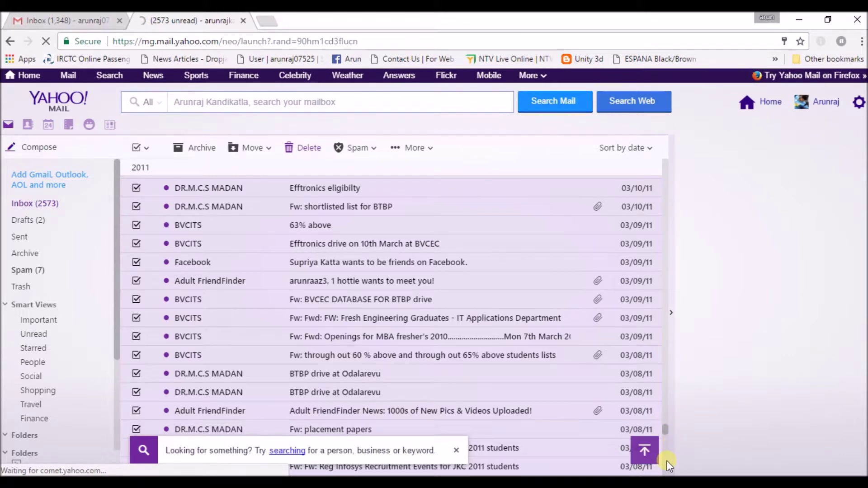
{"action": "scroll", "coordinate": [666, 460], "scroll_direction": "down", "scroll_amount": 5}
- Deselect all messages with Ctrl+A, then scroll until September–October 2009 mail loads
{"action": "scroll", "coordinate": [666, 460], "scroll_direction": "down", "scroll_amount": 5}
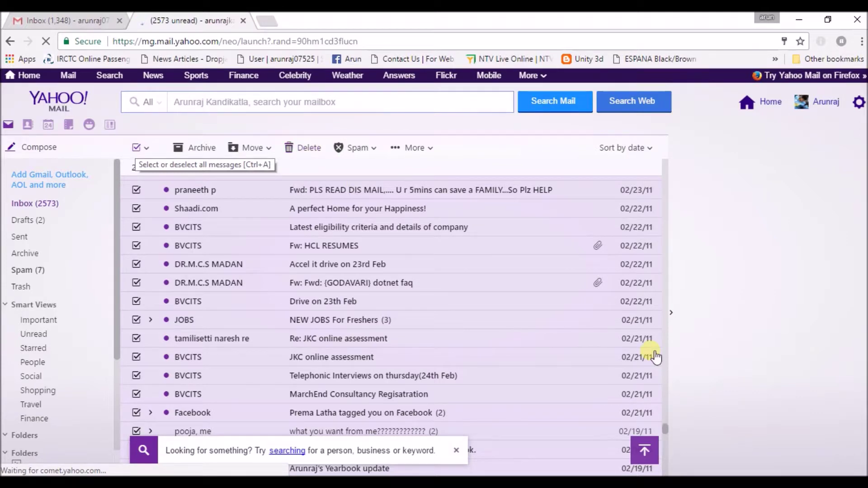
{"action": "key", "text": "ctrl+a"}
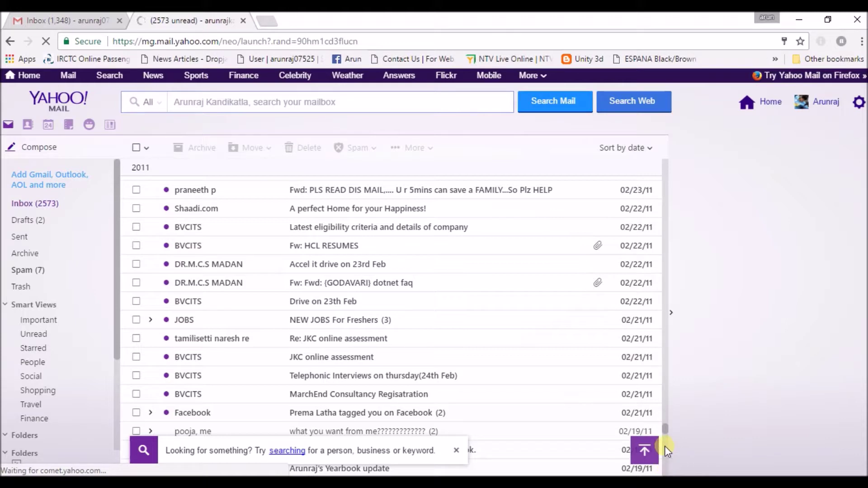
{"action": "scroll", "coordinate": [665, 439], "scroll_direction": "down", "scroll_amount": 5}
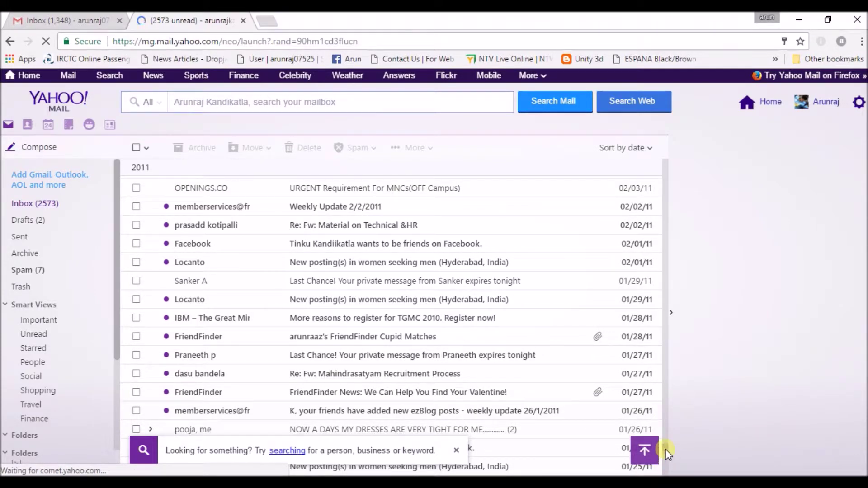
{"action": "scroll", "coordinate": [665, 449], "scroll_direction": "down", "scroll_amount": 6}
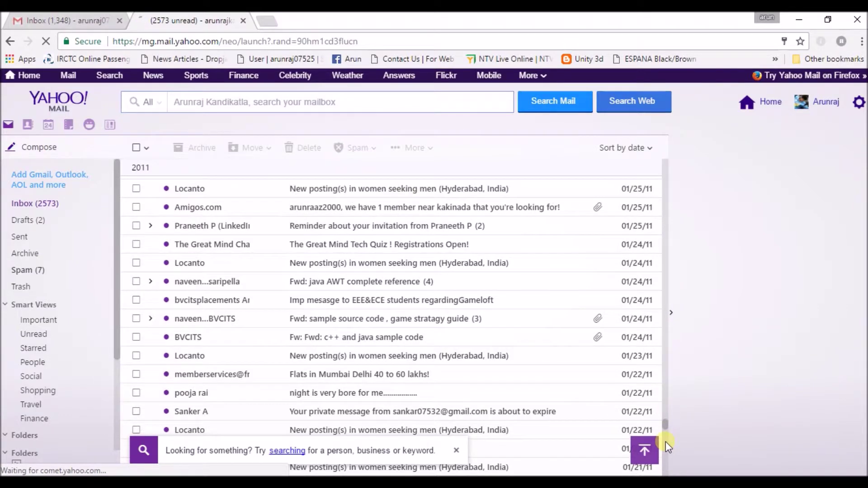
{"action": "scroll", "coordinate": [664, 465], "scroll_direction": "down", "scroll_amount": 8}
{"action": "scroll", "coordinate": [663, 470], "scroll_direction": "down", "scroll_amount": 4}
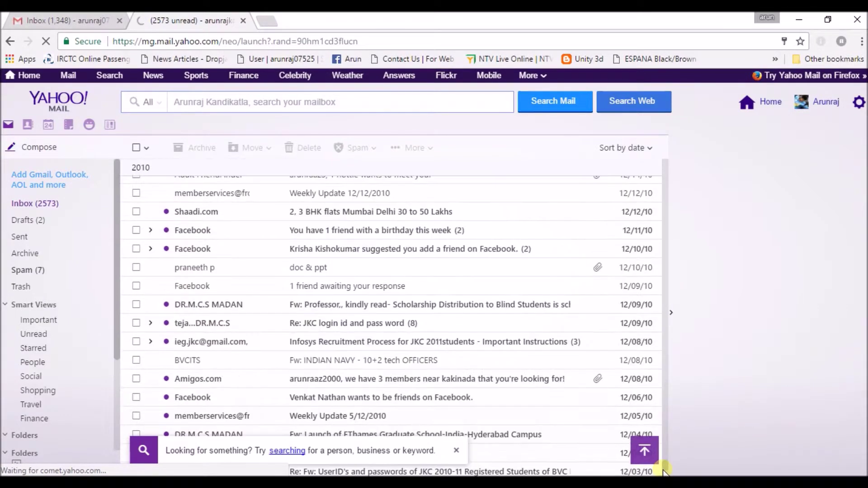
{"action": "scroll", "coordinate": [669, 466], "scroll_direction": "down", "scroll_amount": 5}
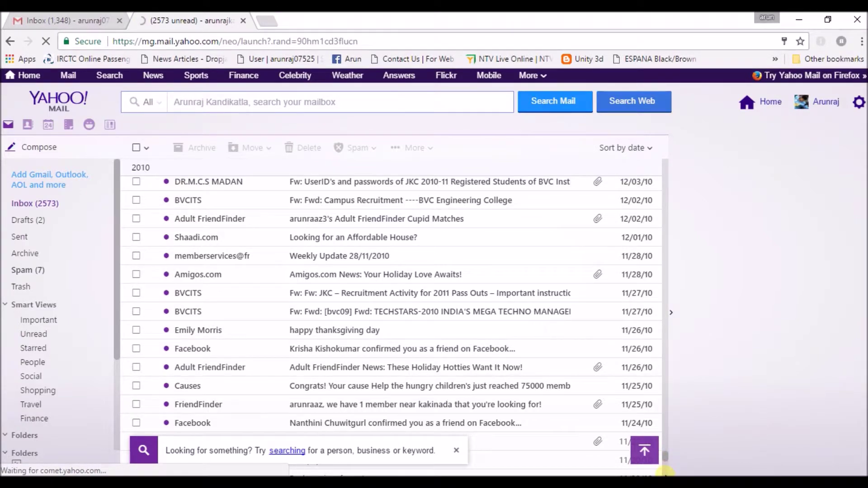
{"action": "scroll", "coordinate": [666, 473], "scroll_direction": "down", "scroll_amount": 10}
{"action": "scroll", "coordinate": [665, 473], "scroll_direction": "down", "scroll_amount": 10}
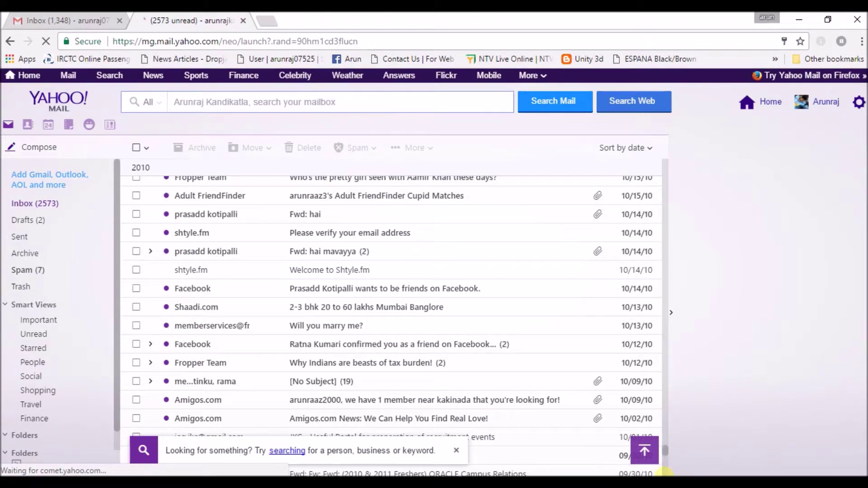
{"action": "scroll", "coordinate": [665, 470], "scroll_direction": "down", "scroll_amount": 5}
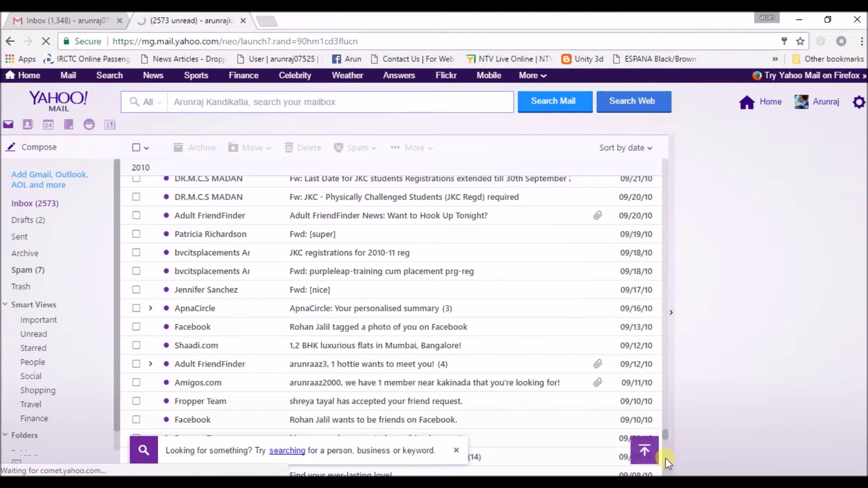
{"action": "scroll", "coordinate": [665, 430], "scroll_direction": "down", "scroll_amount": 5}
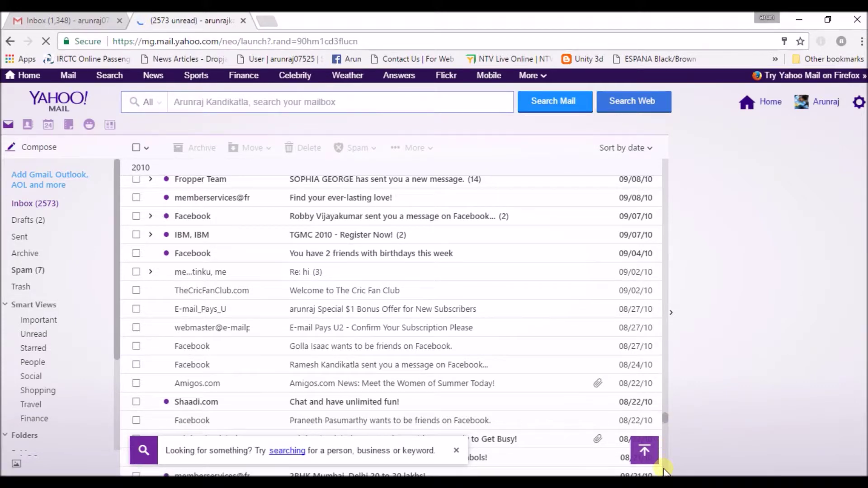
{"action": "scroll", "coordinate": [664, 470], "scroll_direction": "down", "scroll_amount": 10}
{"action": "scroll", "coordinate": [664, 470], "scroll_direction": "down", "scroll_amount": 3}
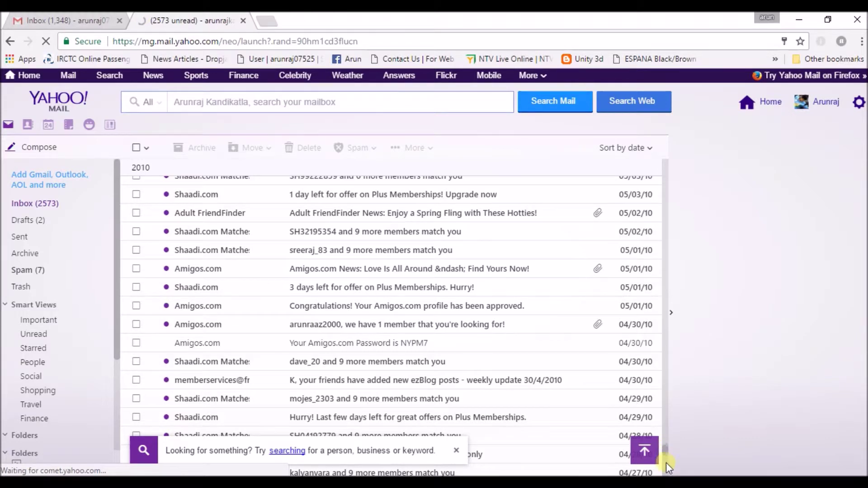
{"action": "scroll", "coordinate": [667, 471], "scroll_direction": "down", "scroll_amount": 10}
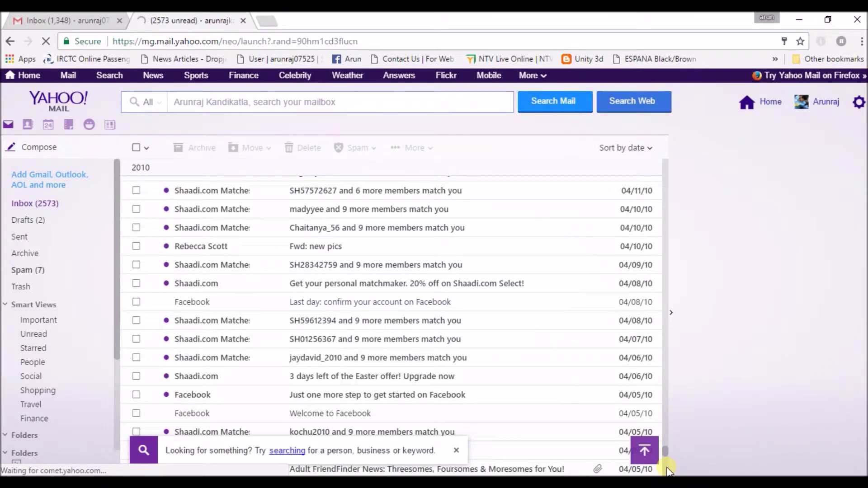
{"action": "scroll", "coordinate": [667, 471], "scroll_direction": "down", "scroll_amount": 10}
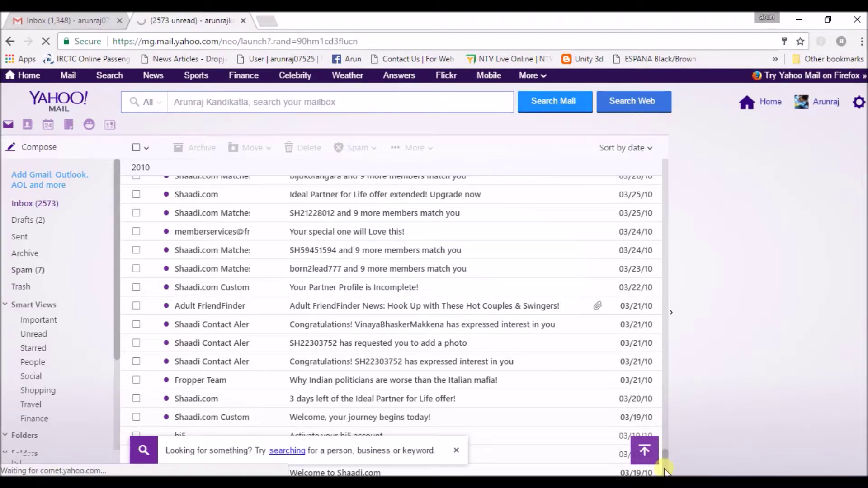
{"action": "scroll", "coordinate": [664, 465], "scroll_direction": "down", "scroll_amount": 10}
{"action": "scroll", "coordinate": [667, 471], "scroll_direction": "down", "scroll_amount": 5}
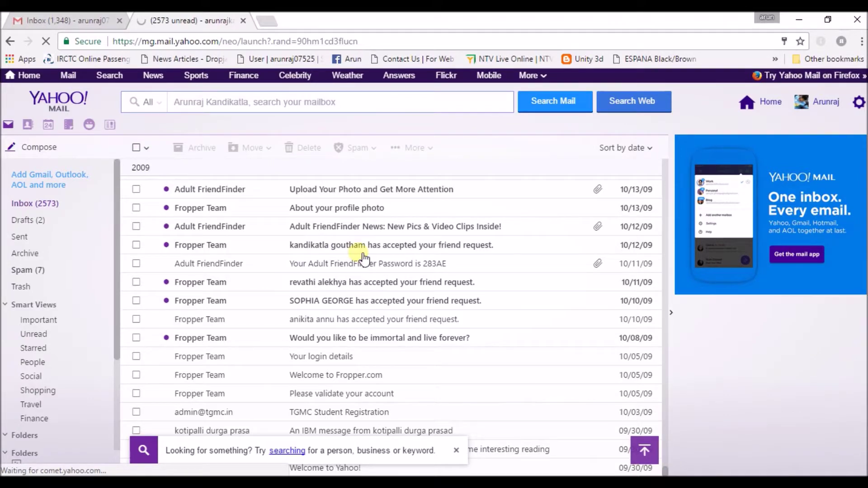
- Select all 1523 loaded conversations and confirm deleting them, leaving 556 inbox messages
{"action": "left_click", "coordinate": [152, 148]}
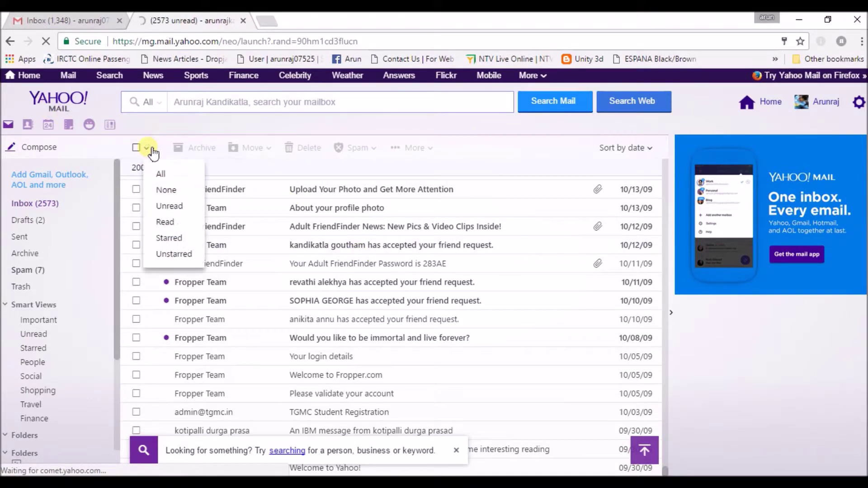
{"action": "left_click", "coordinate": [165, 178]}
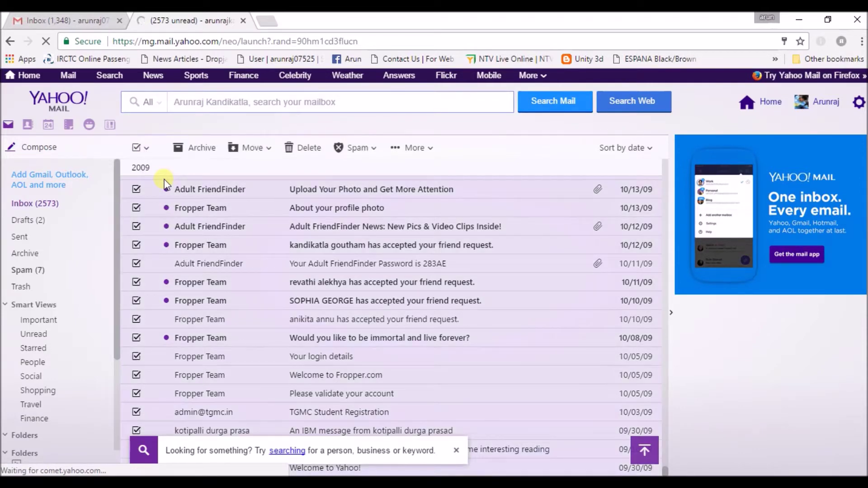
{"action": "left_click", "coordinate": [296, 151]}
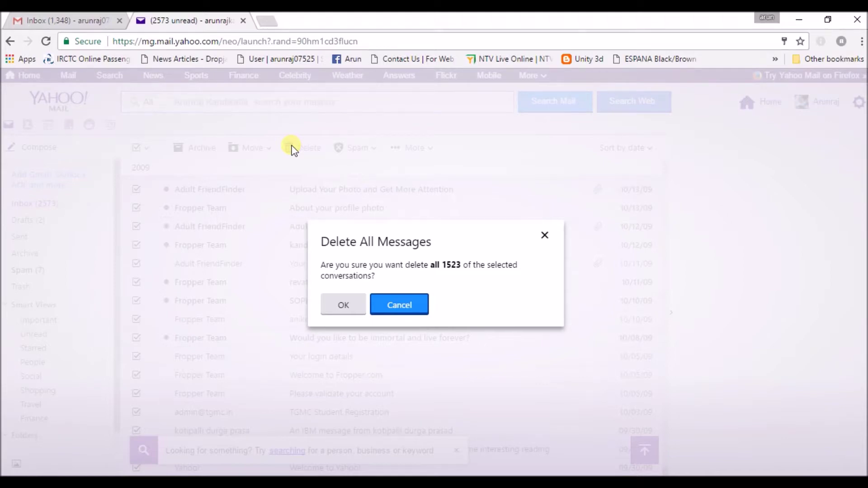
{"action": "left_click", "coordinate": [340, 307]}
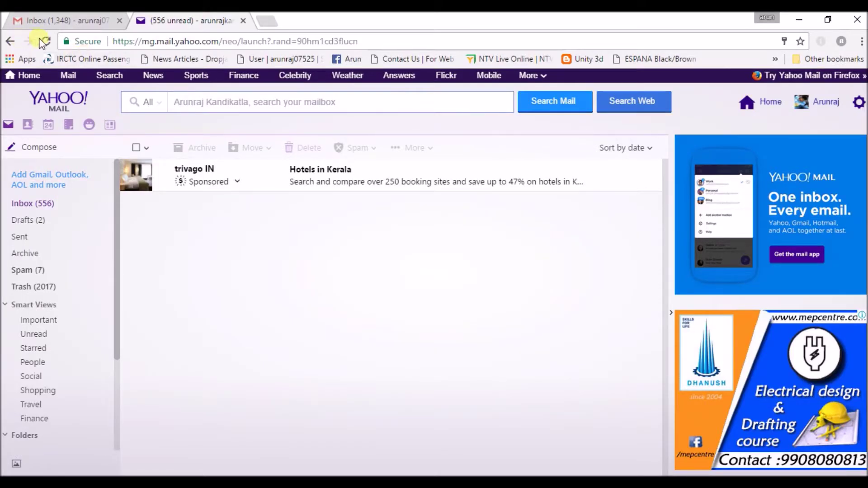
- Reload the mail page after deletion finishes, with inbox at 556 and Trash at 2017
{"action": "left_click", "coordinate": [47, 42]}
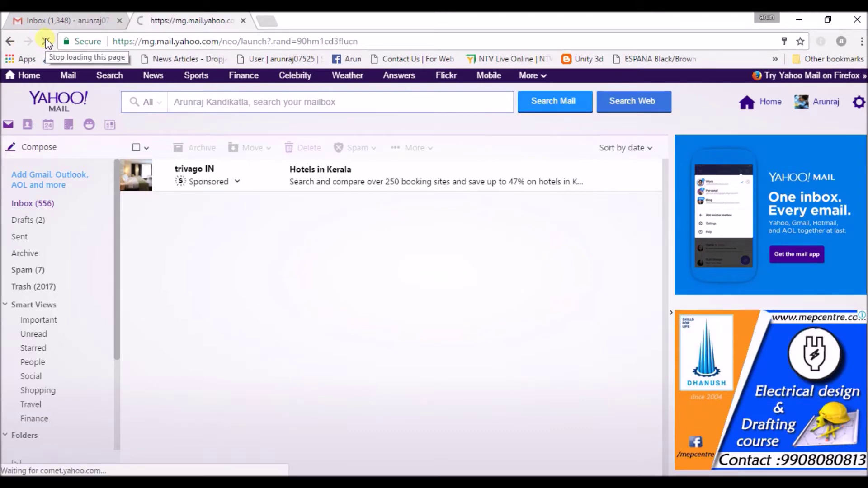